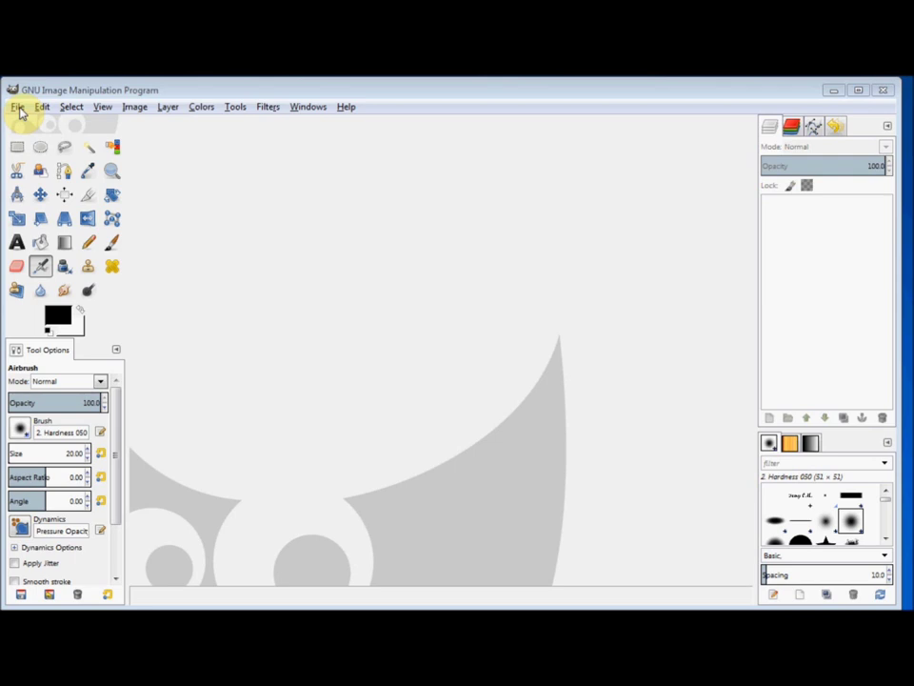
- Open Mt Egmont.JPG from the recently used images as the background picture
{"action": "left_click", "coordinate": [18, 107]}
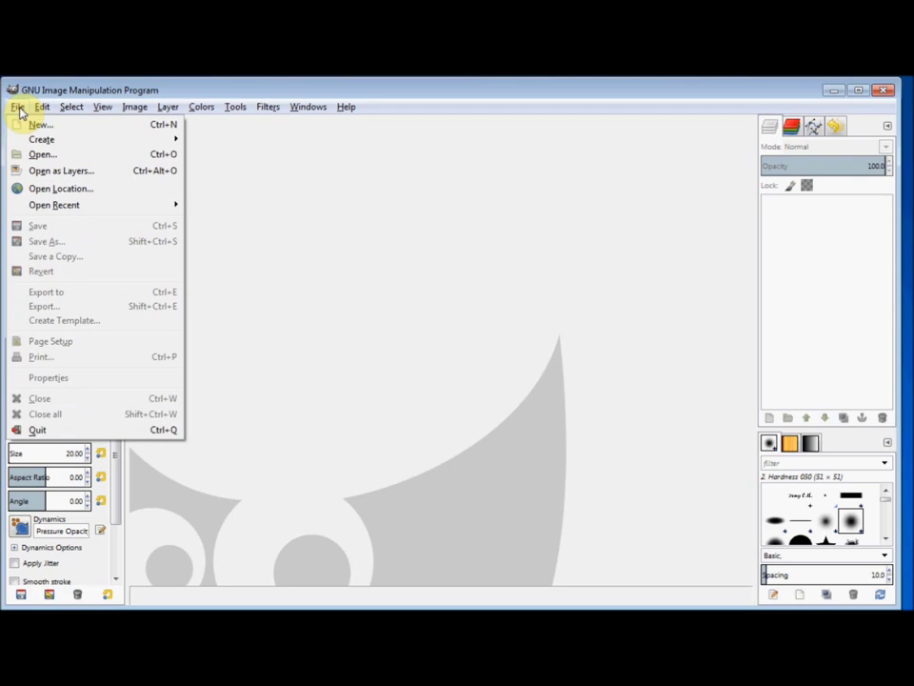
{"action": "left_click", "coordinate": [33, 155]}
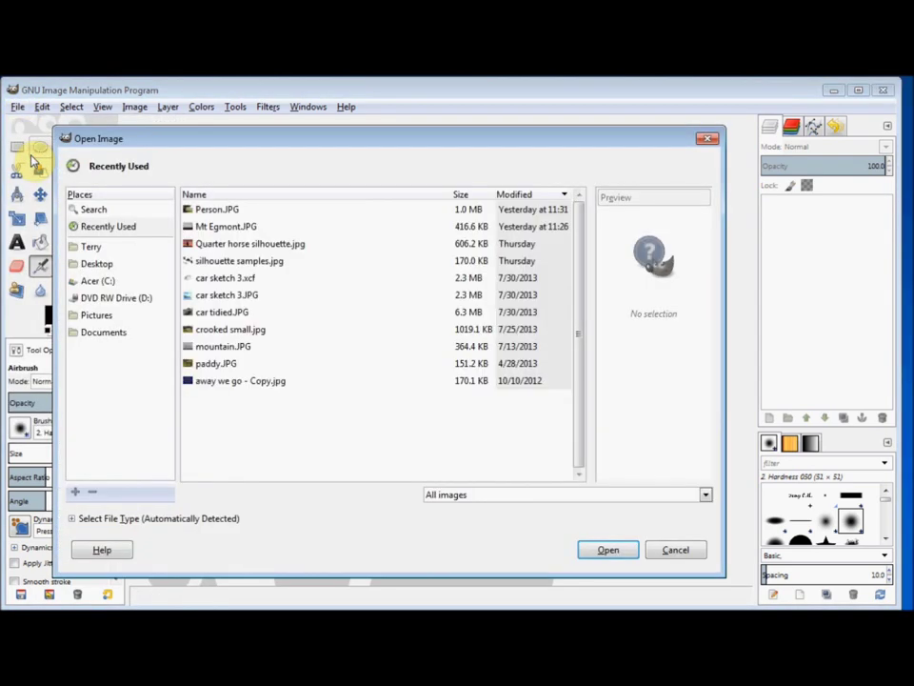
{"action": "left_click", "coordinate": [223, 229]}
{"action": "double_click", "coordinate": [223, 229]}
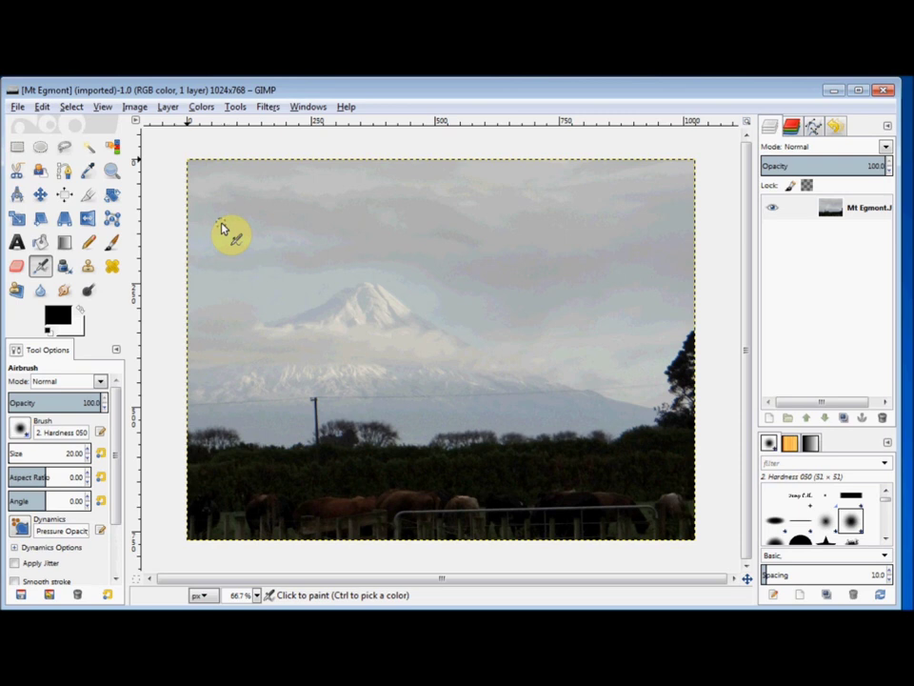
- Open Person.JPG as a layer above the Mt Egmont picture and add an alpha channel to that layer
{"action": "left_click", "coordinate": [16, 108]}
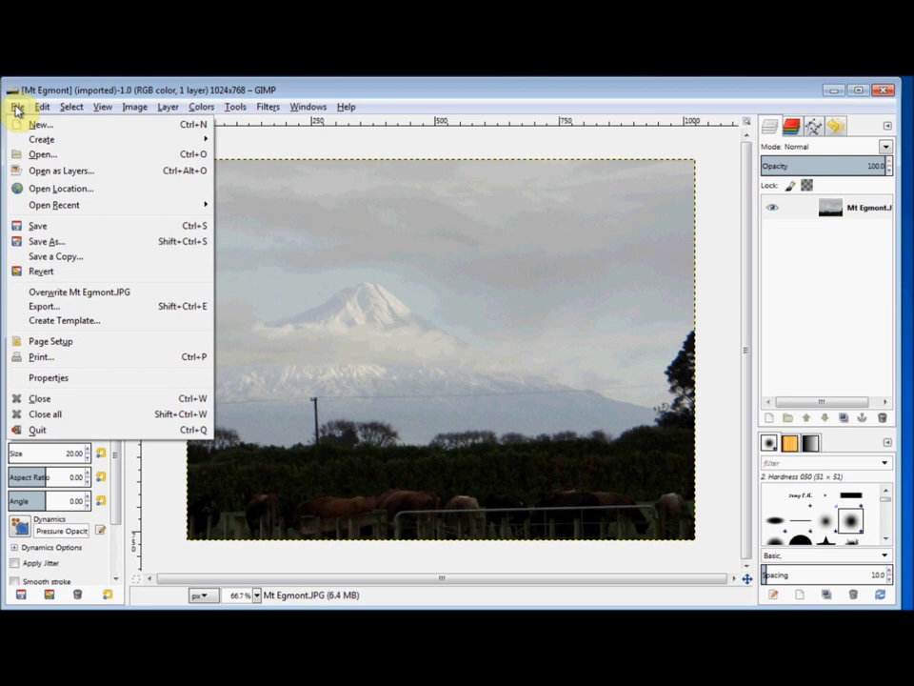
{"action": "left_click", "coordinate": [30, 171]}
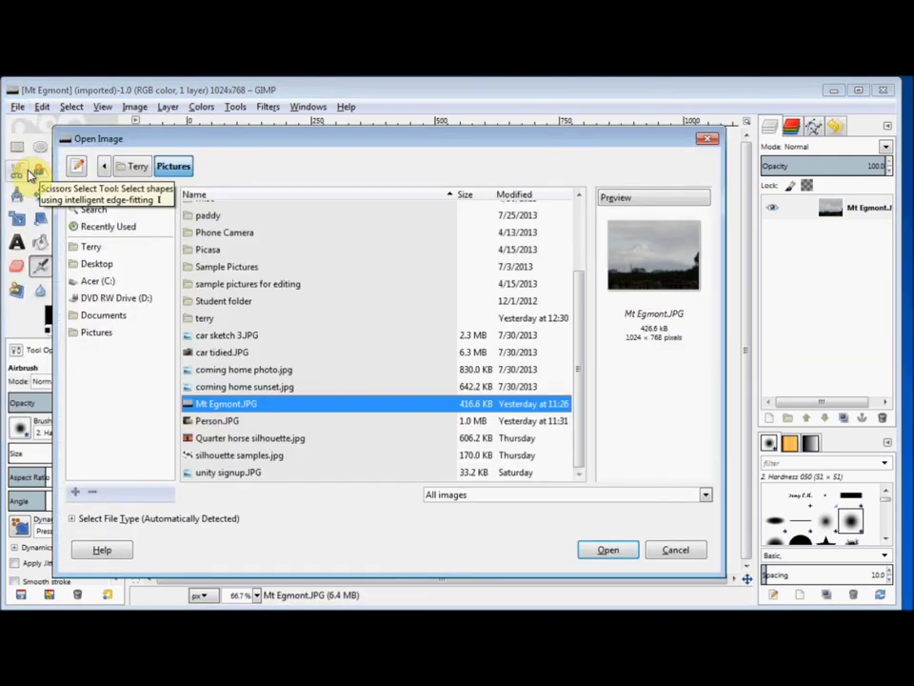
{"action": "double_click", "coordinate": [218, 422]}
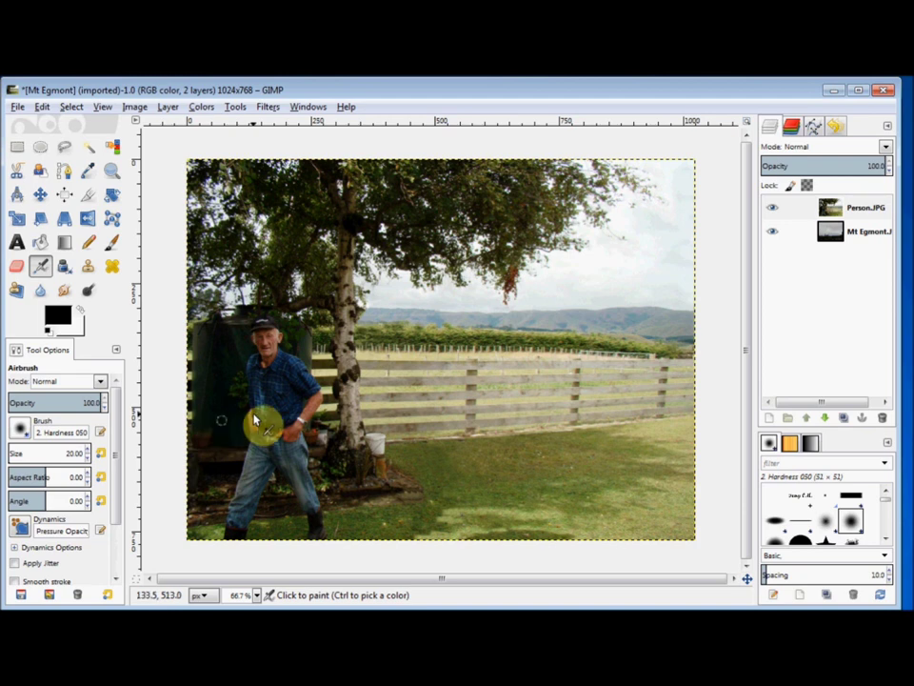
{"action": "right_click", "coordinate": [795, 208]}
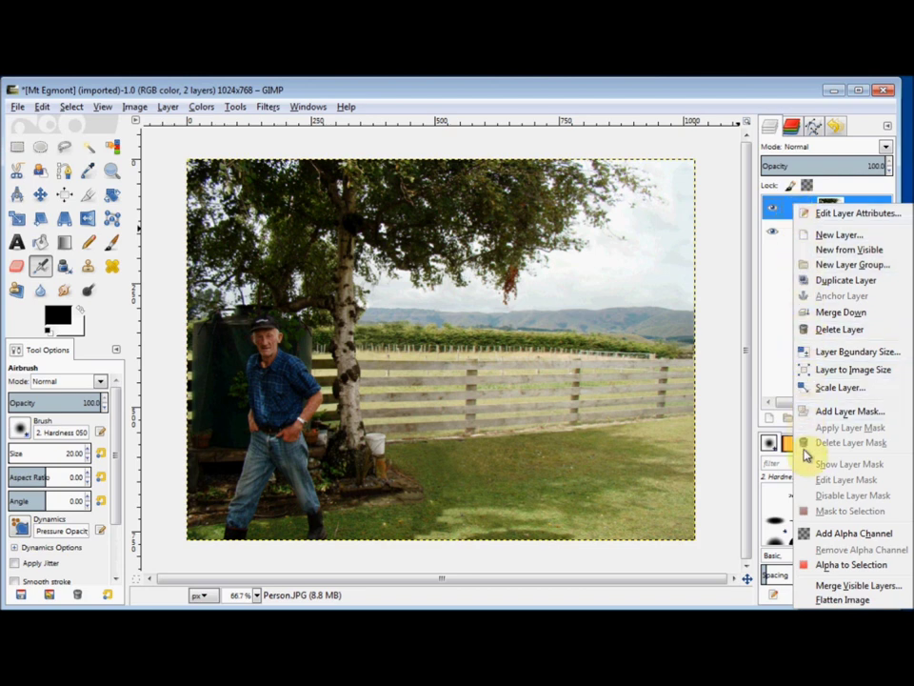
{"action": "left_click", "coordinate": [824, 537]}
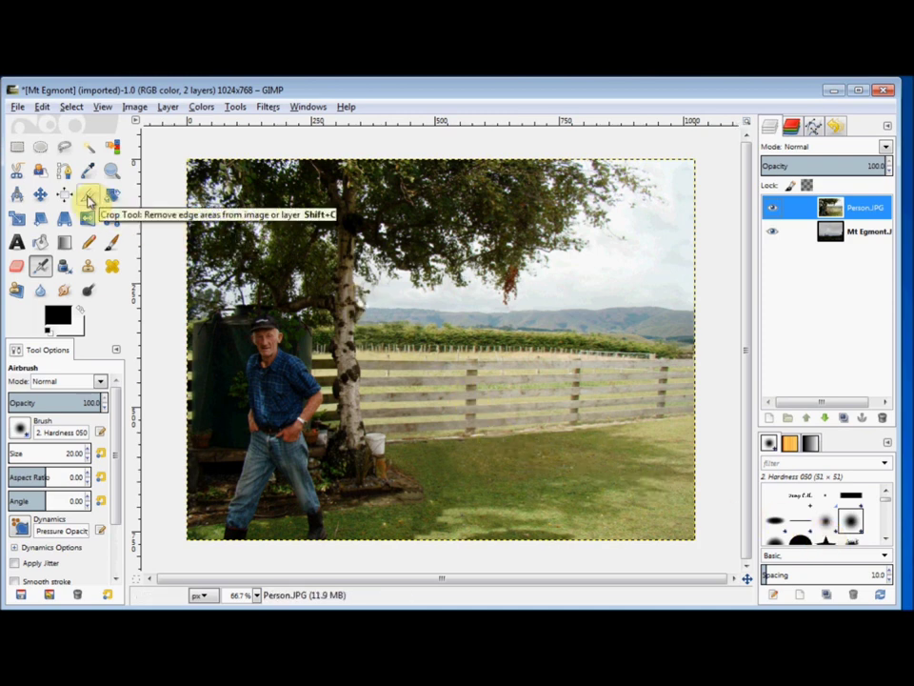
- Crop only the Person.JPG layer to an area of about 285 × 395 px around the man
{"action": "left_click", "coordinate": [88, 198]}
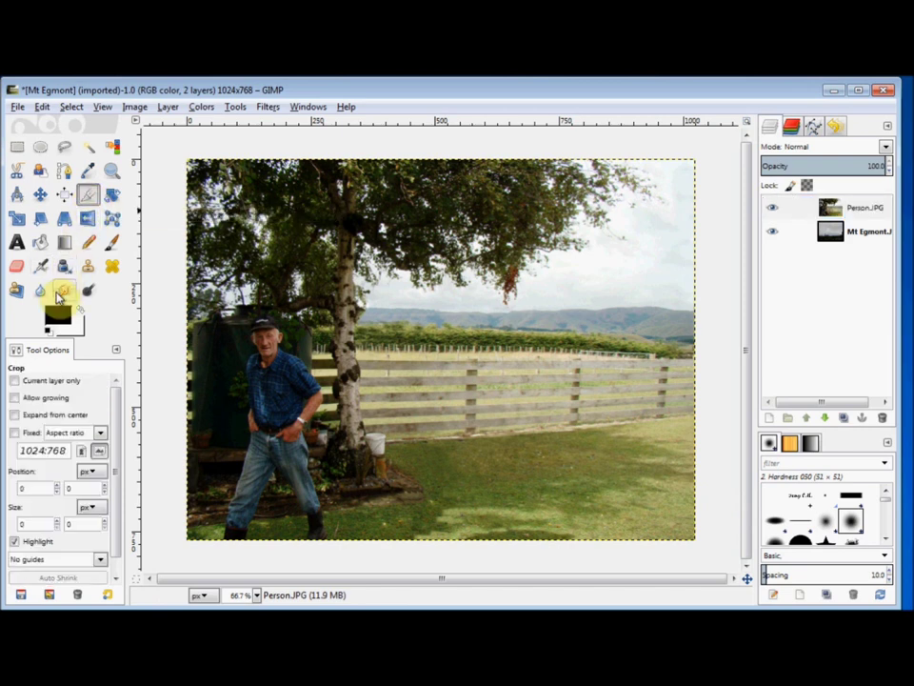
{"action": "left_click", "coordinate": [38, 384]}
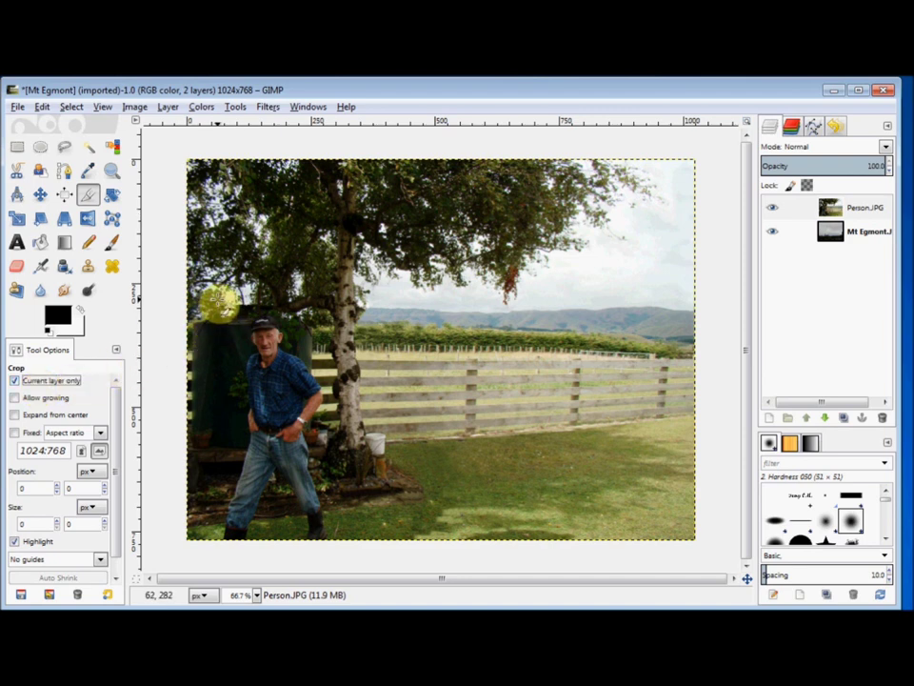
{"action": "left_click_drag", "start_coordinate": [211, 302], "coordinate": [351, 496]}
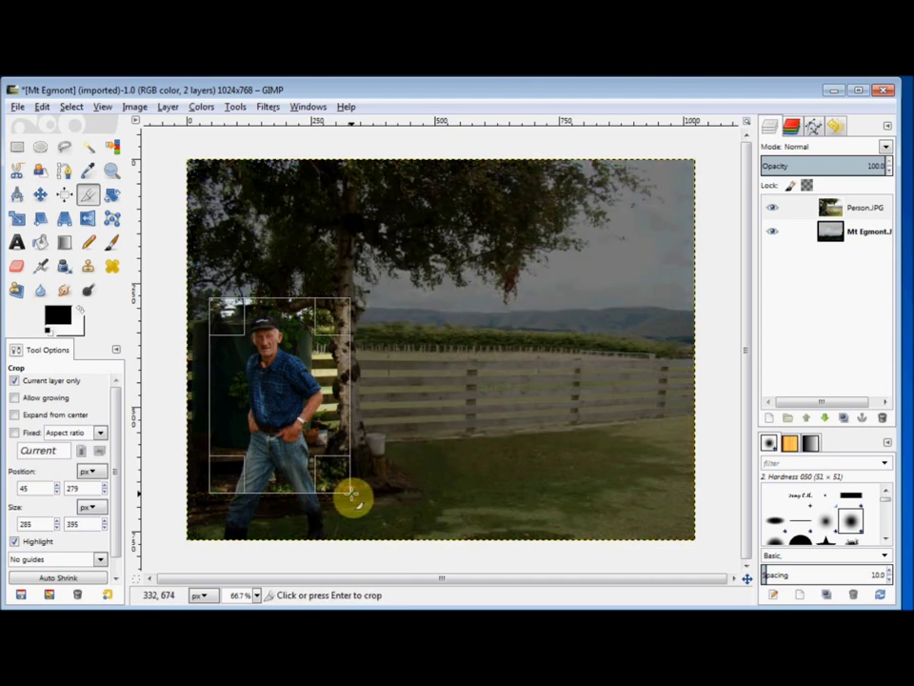
{"action": "key", "text": "Return"}
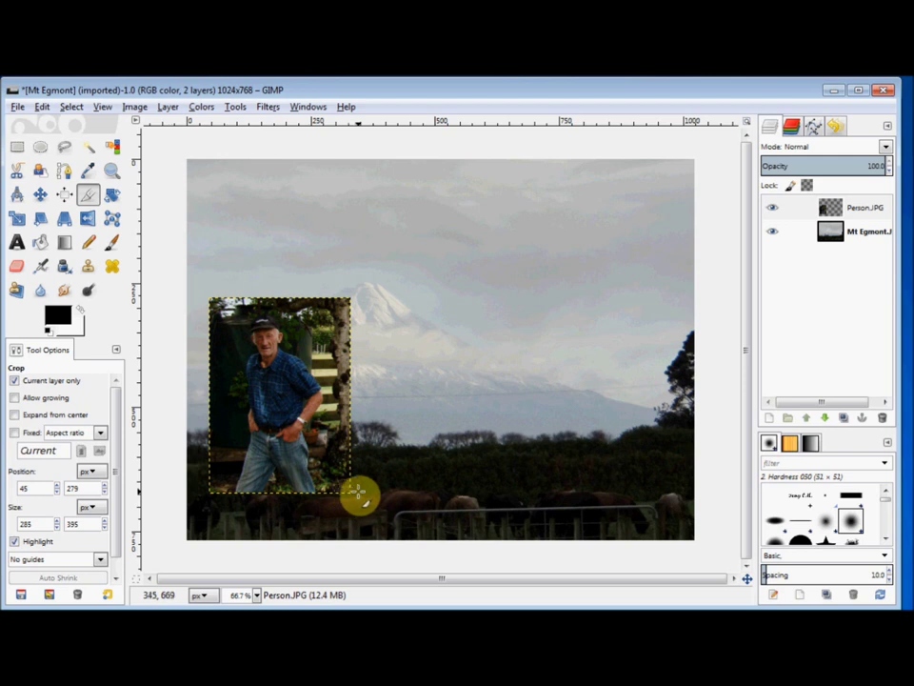
- Set up the Free Select tool with feathered edges and a radius of 3.0 for cutting out the man
{"action": "left_click", "coordinate": [111, 171]}
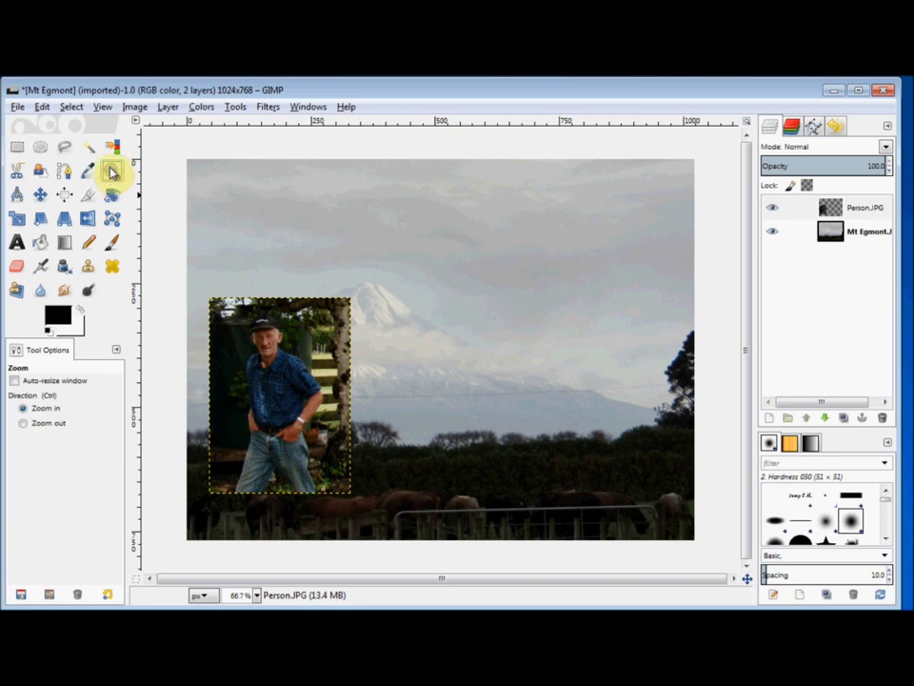
{"action": "left_click_drag", "start_coordinate": [211, 319], "coordinate": [350, 460]}
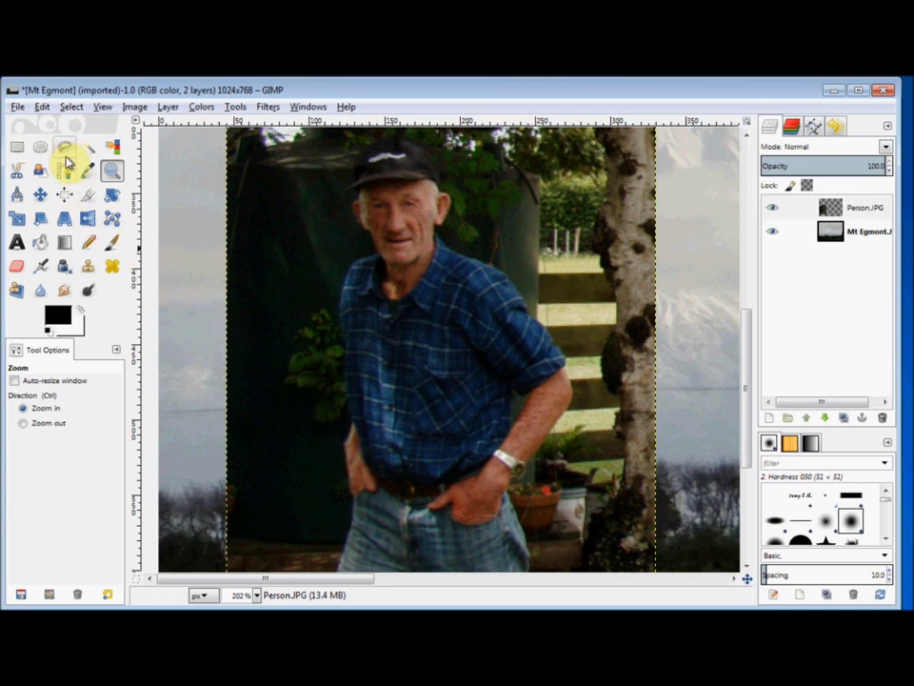
{"action": "left_click", "coordinate": [64, 154]}
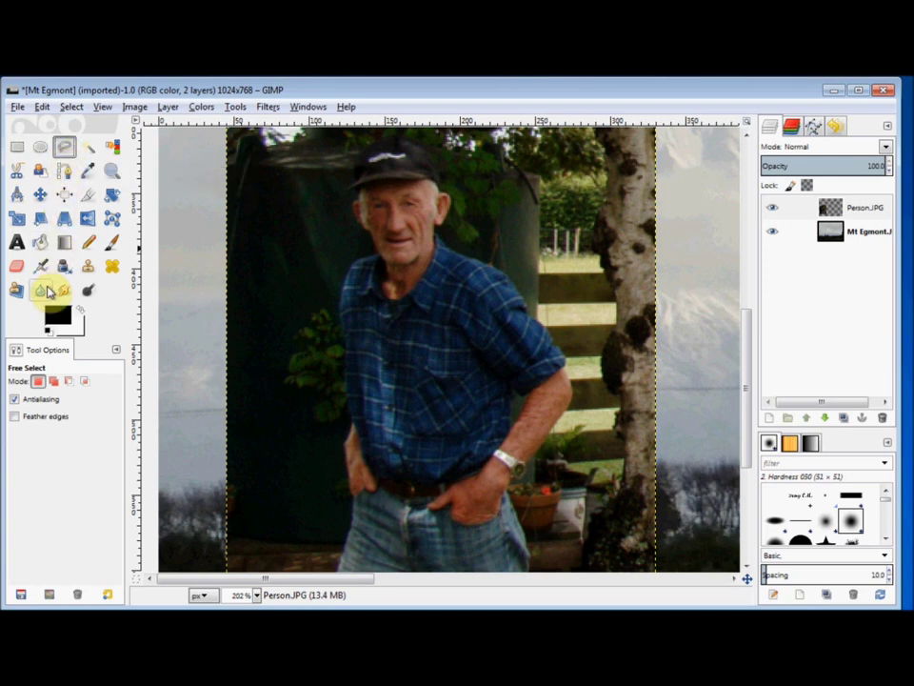
{"action": "left_click", "coordinate": [38, 424]}
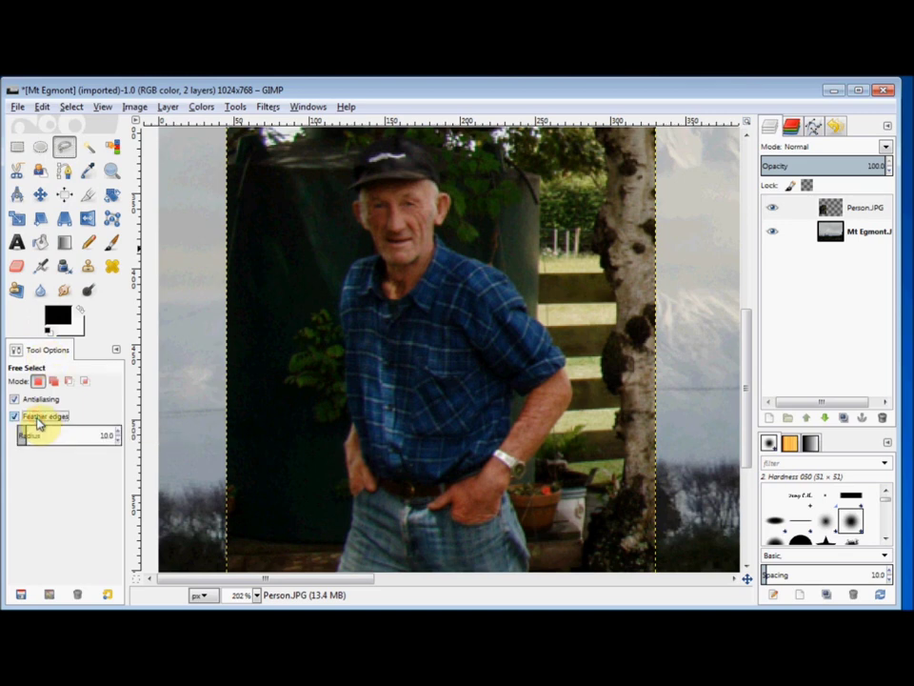
{"action": "left_click", "coordinate": [118, 444]}
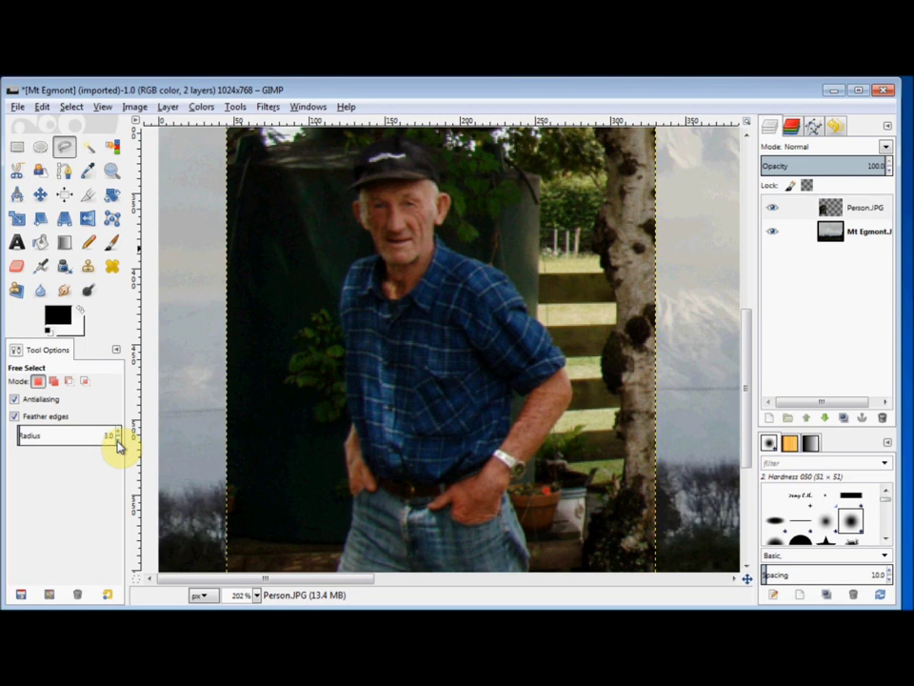
- Trace a closed free selection around the man's outline, from the thighs up along arms, shoulders and cap
{"action": "left_click", "coordinate": [534, 577]}
{"action": "mouse_move", "coordinate": [535, 552]}
{"action": "left_mouse_down"}
{"action": "mouse_move", "coordinate": [506, 494]}
{"action": "mouse_move", "coordinate": [526, 468]}
{"action": "left_mouse_up"}
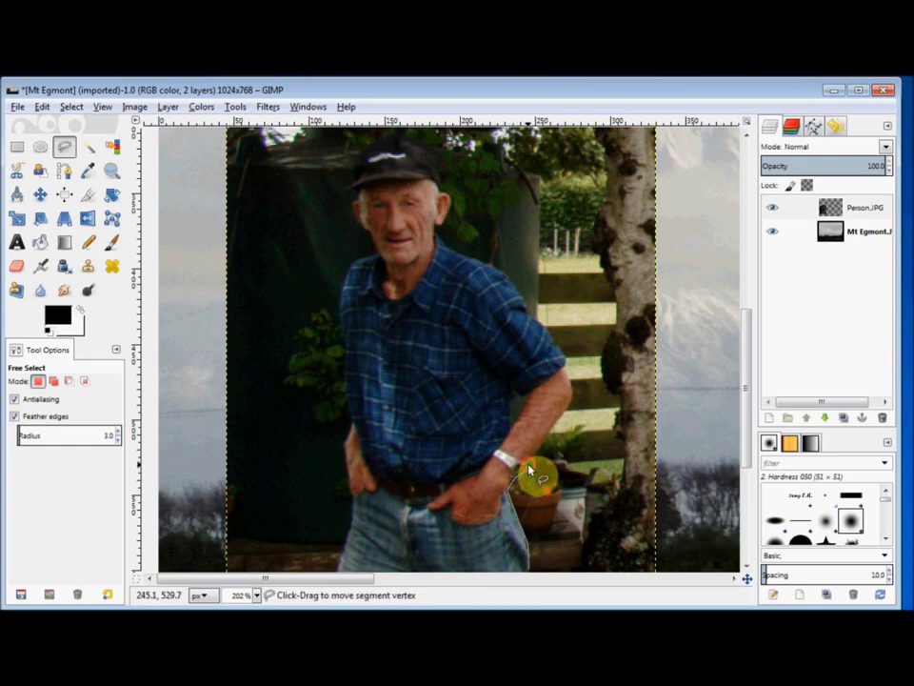
{"action": "left_click", "coordinate": [572, 386]}
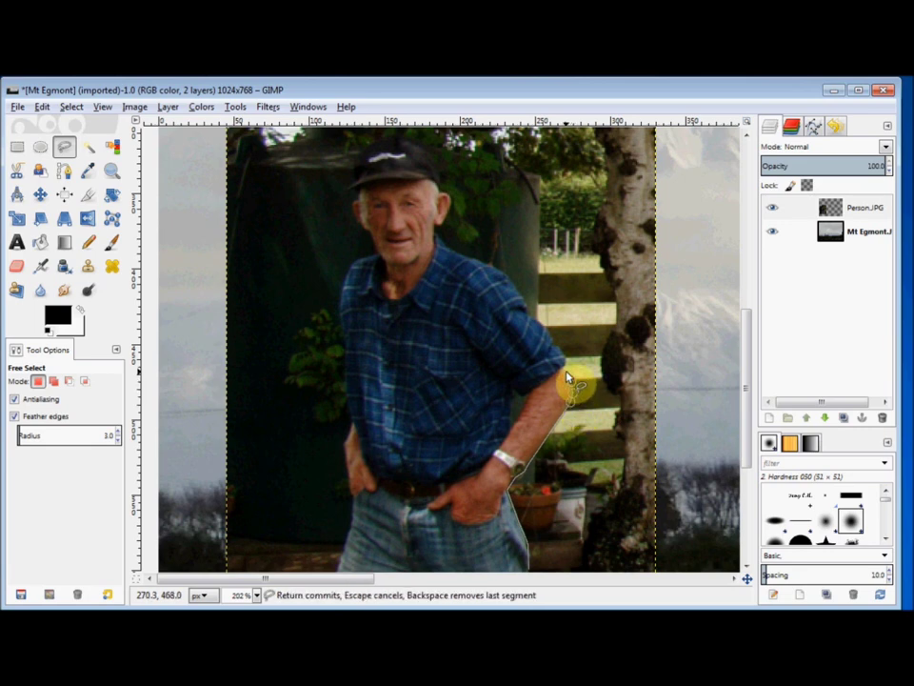
{"action": "left_click", "coordinate": [567, 364]}
{"action": "left_click", "coordinate": [554, 339]}
{"action": "left_click", "coordinate": [505, 274]}
{"action": "left_click", "coordinate": [475, 260]}
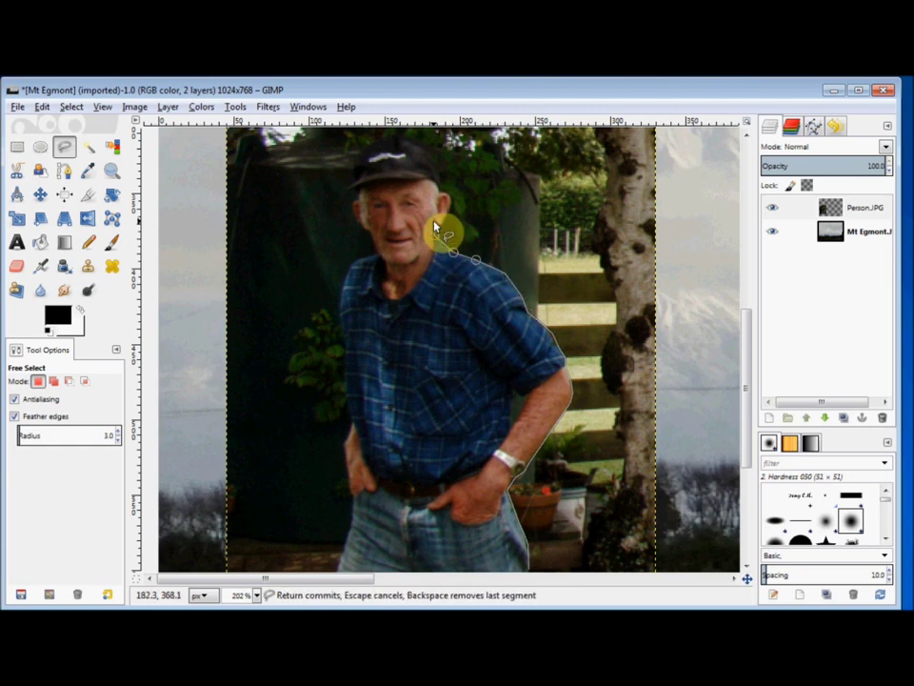
{"action": "left_click", "coordinate": [439, 229]}
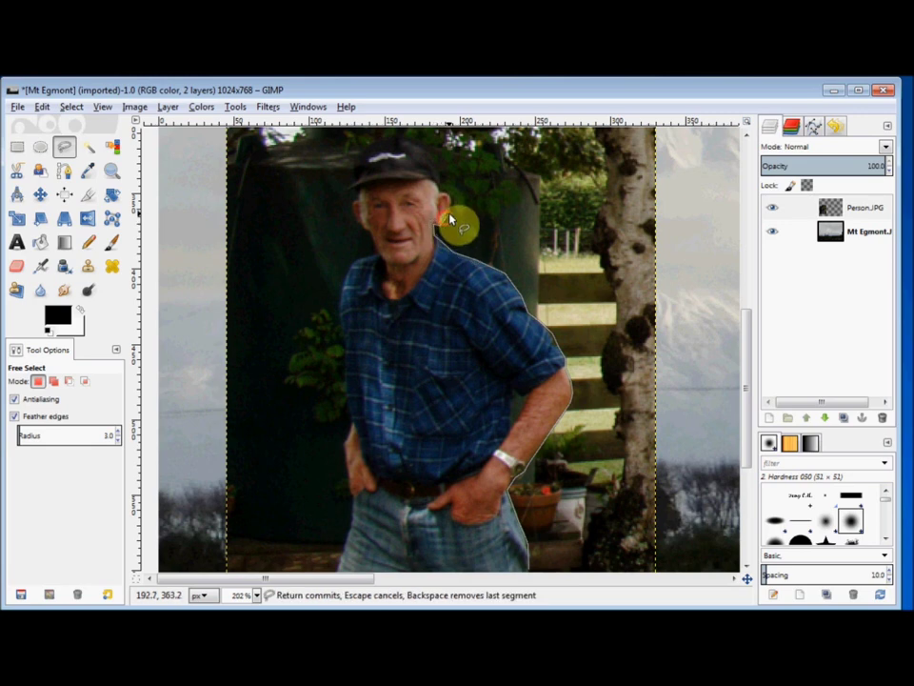
{"action": "left_click", "coordinate": [447, 207]}
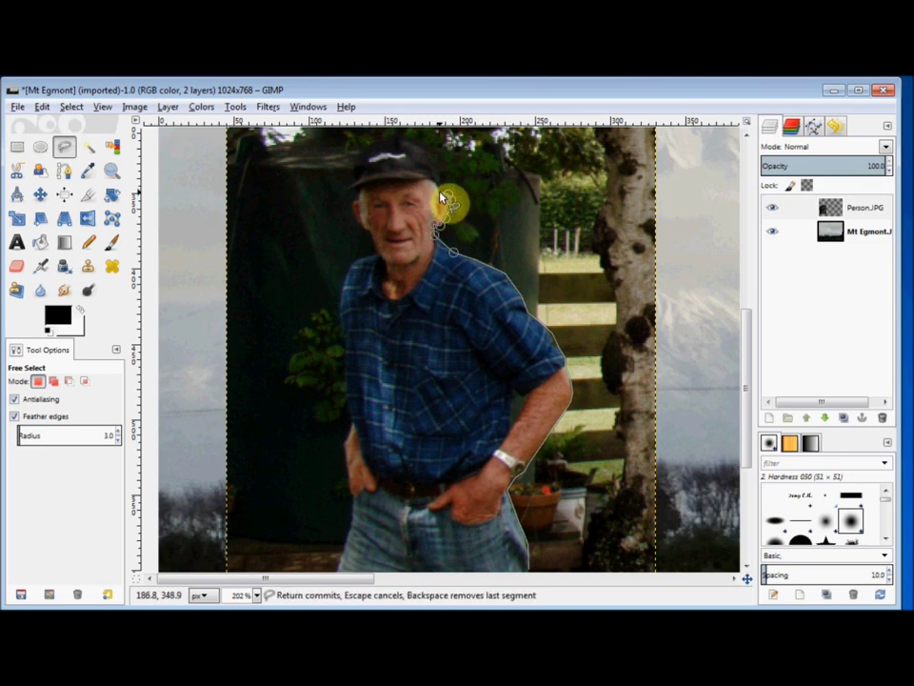
{"action": "left_click", "coordinate": [442, 193]}
{"action": "mouse_move", "coordinate": [439, 180]}
{"action": "left_mouse_down"}
{"action": "mouse_move", "coordinate": [441, 163]}
{"action": "mouse_move", "coordinate": [388, 147]}
{"action": "mouse_move", "coordinate": [368, 151]}
{"action": "mouse_move", "coordinate": [355, 168]}
{"action": "mouse_move", "coordinate": [358, 186]}
{"action": "mouse_move", "coordinate": [347, 188]}
{"action": "mouse_move", "coordinate": [358, 195]}
{"action": "mouse_move", "coordinate": [353, 213]}
{"action": "mouse_move", "coordinate": [379, 257]}
{"action": "mouse_move", "coordinate": [345, 265]}
{"action": "mouse_move", "coordinate": [360, 268]}
{"action": "mouse_move", "coordinate": [347, 273]}
{"action": "mouse_move", "coordinate": [343, 307]}
{"action": "mouse_move", "coordinate": [354, 558]}
{"action": "mouse_move", "coordinate": [342, 569]}
{"action": "mouse_move", "coordinate": [509, 577]}
{"action": "left_mouse_up"}
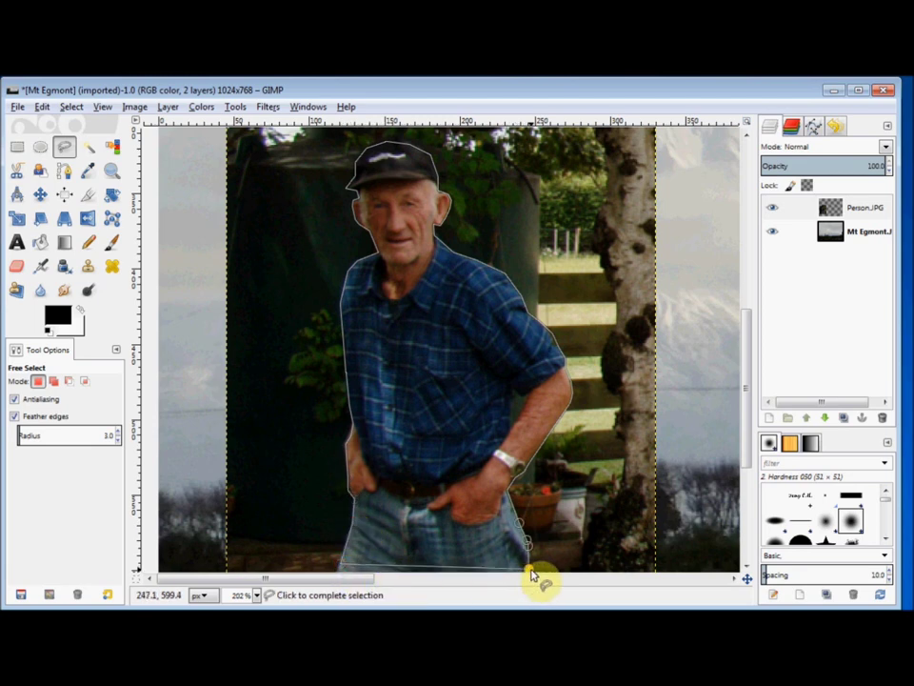
{"action": "left_click", "coordinate": [529, 570]}
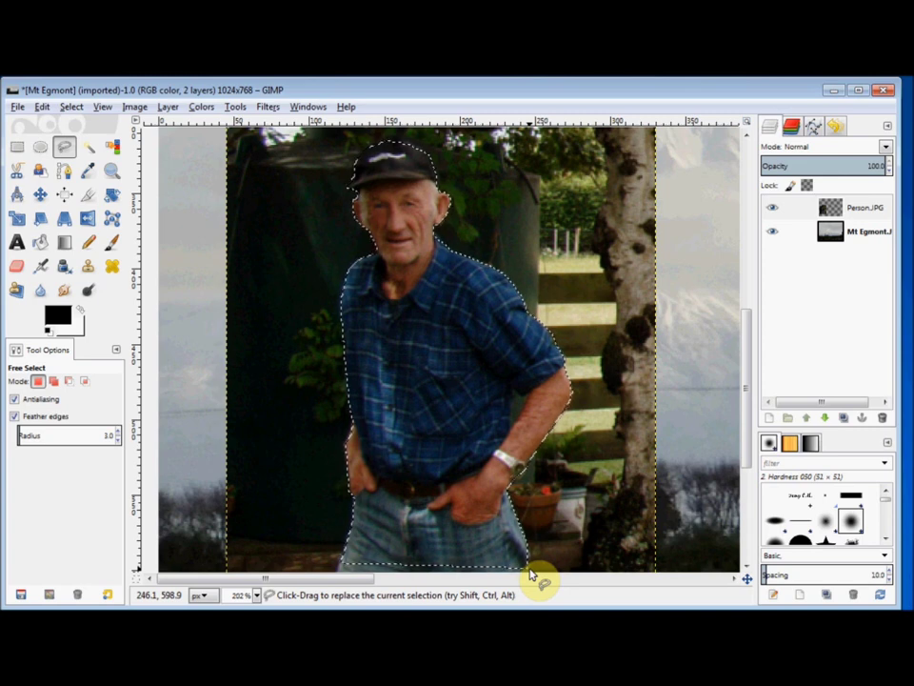
- Invert the selection, delete the background around the man and clear the selection
{"action": "left_click", "coordinate": [75, 107]}
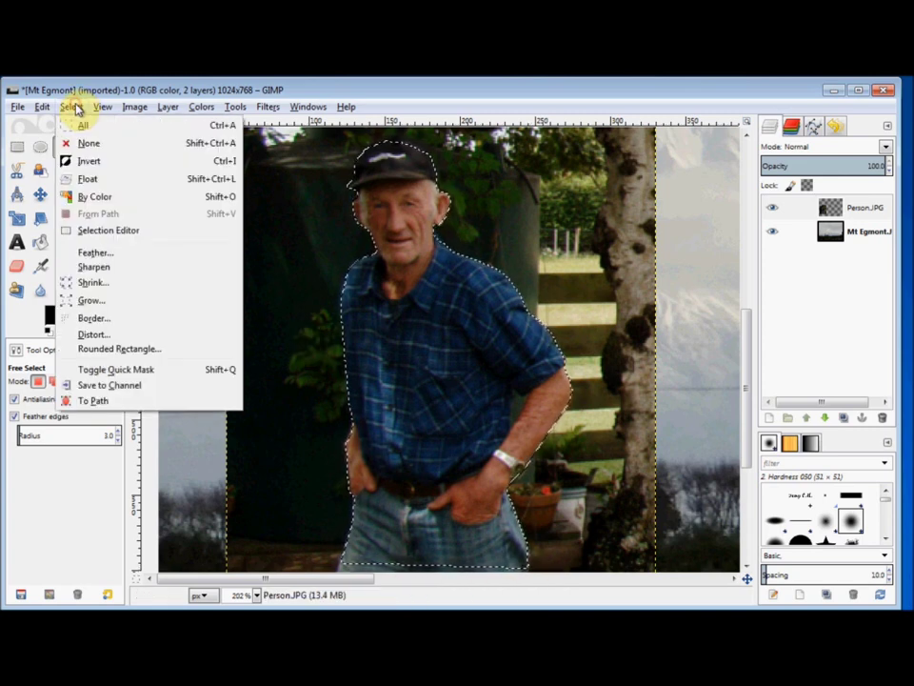
{"action": "left_click", "coordinate": [86, 160]}
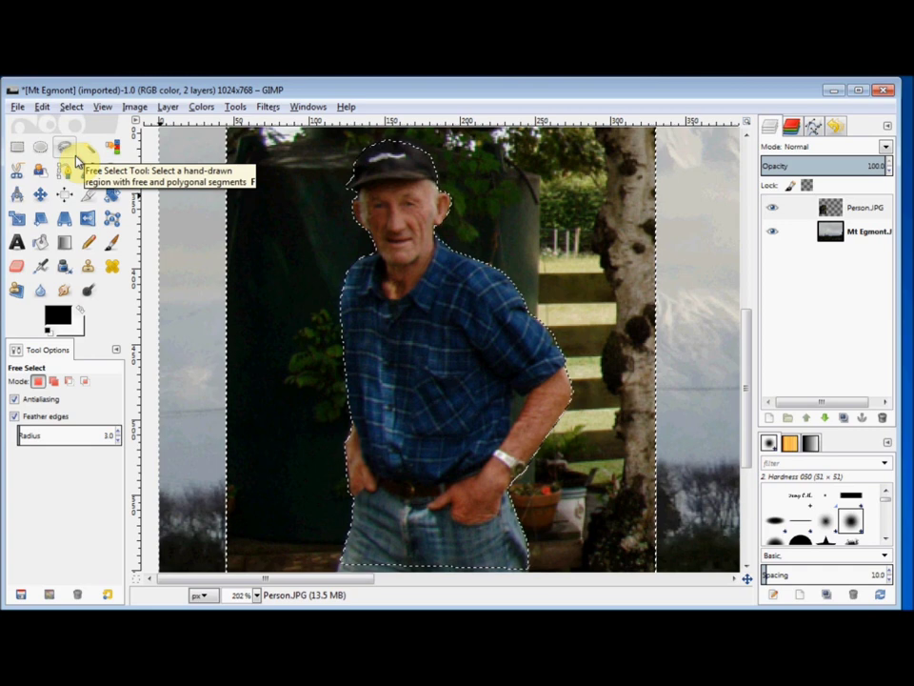
{"action": "key", "text": "Delete"}
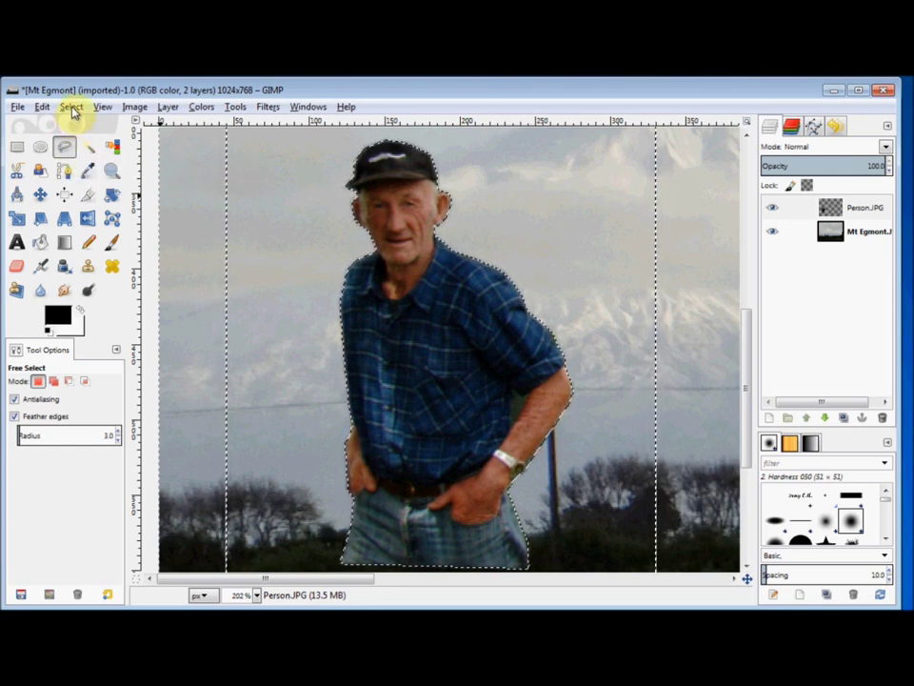
{"action": "left_click", "coordinate": [73, 107]}
{"action": "left_click", "coordinate": [83, 143]}
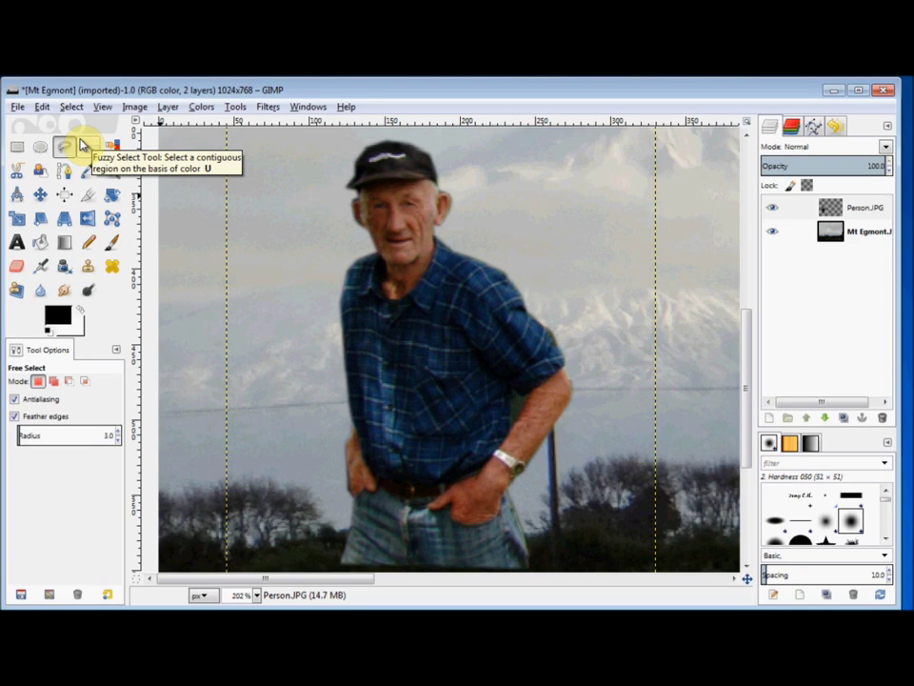
- Select the small background gap between the man's bent arm and his shirt, delete it and clear the selection
{"action": "left_click", "coordinate": [513, 390]}
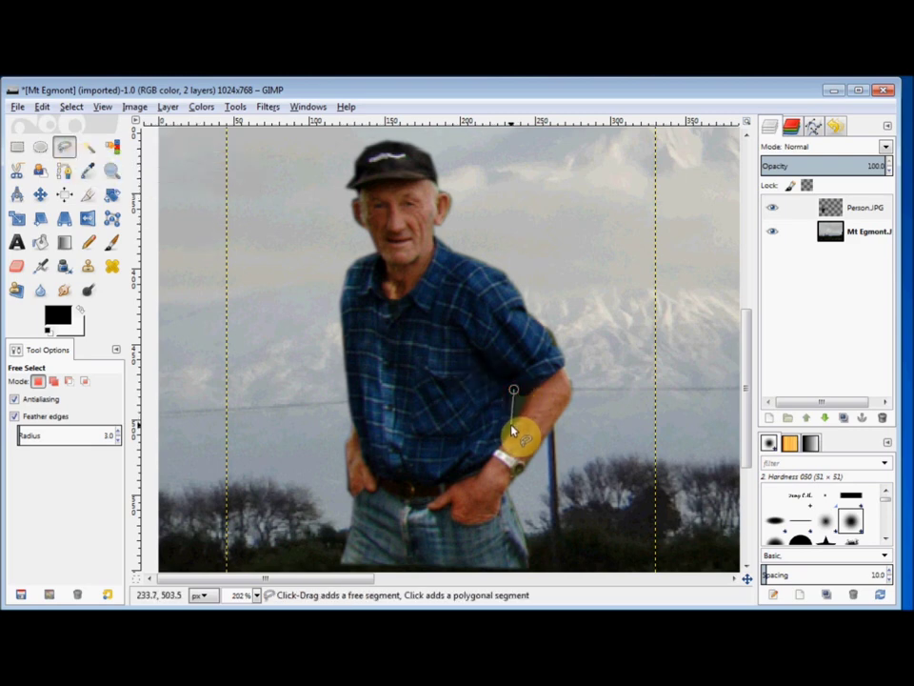
{"action": "left_click", "coordinate": [520, 401]}
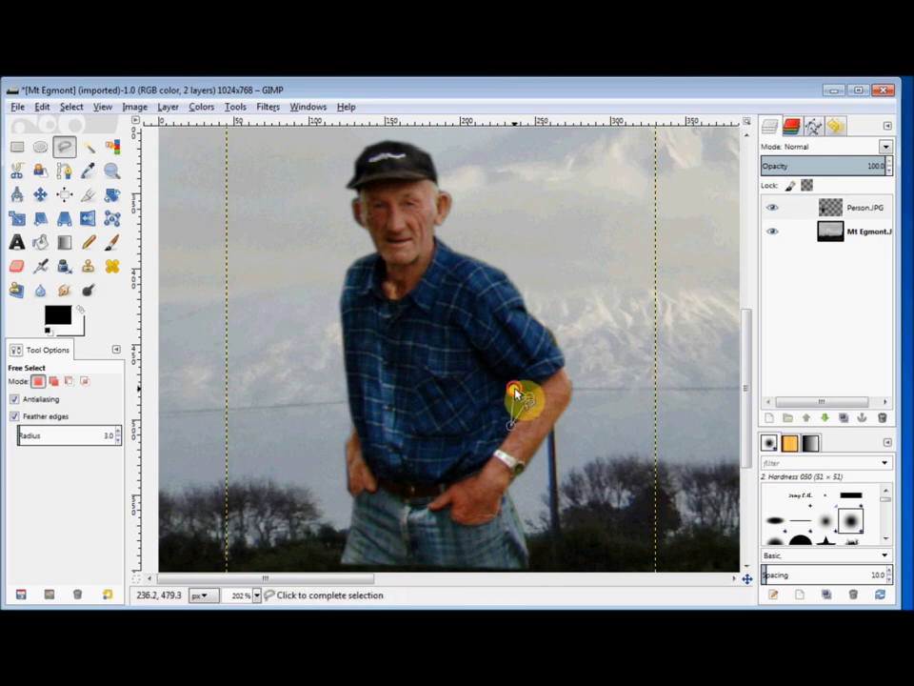
{"action": "left_click", "coordinate": [514, 393]}
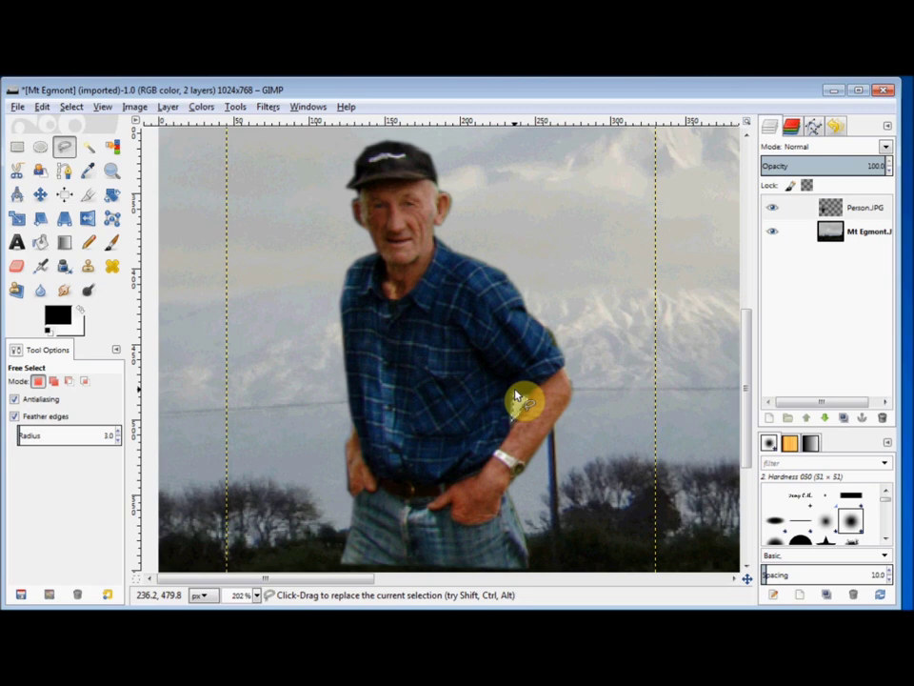
{"action": "left_click", "coordinate": [71, 106]}
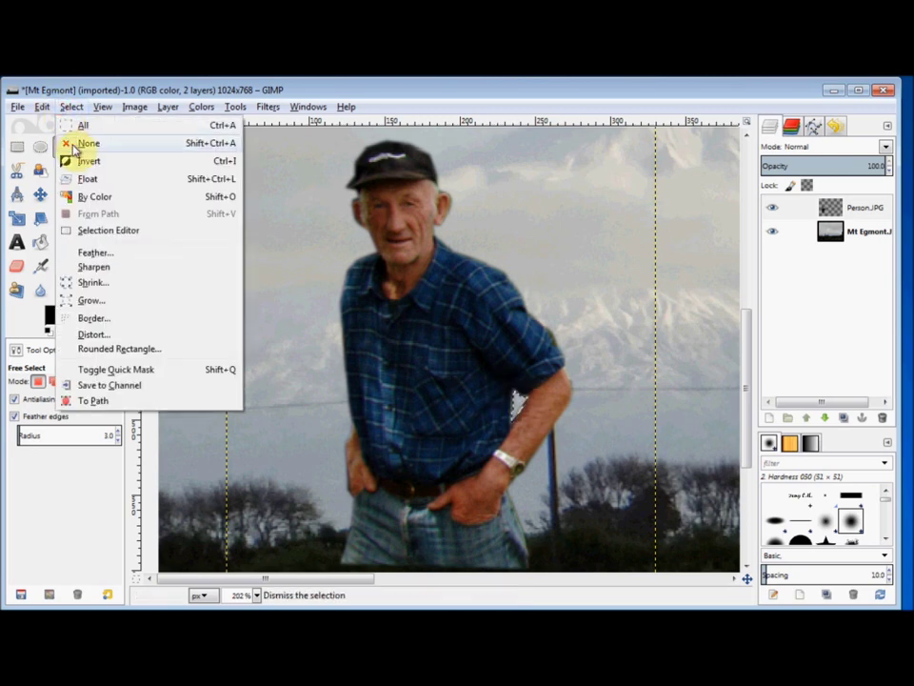
{"action": "left_click", "coordinate": [80, 144]}
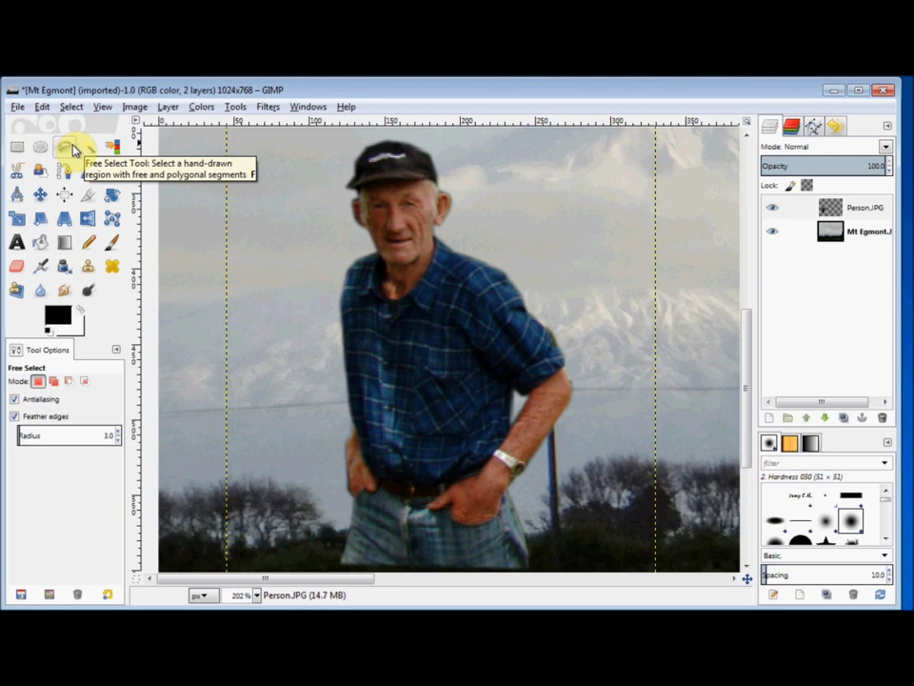
{"action": "left_click", "coordinate": [255, 595]}
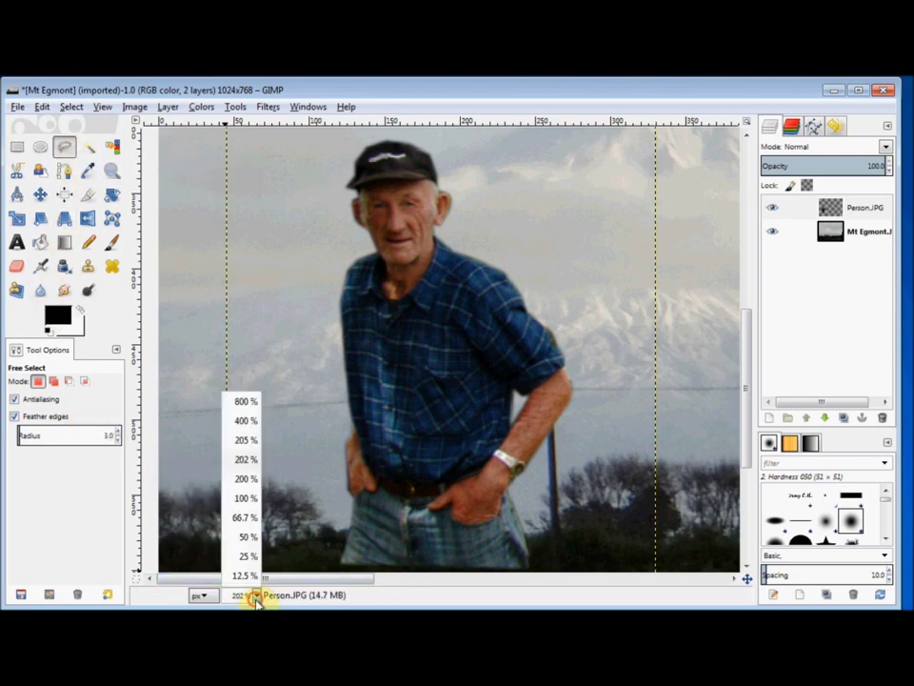
{"action": "left_click", "coordinate": [244, 517]}
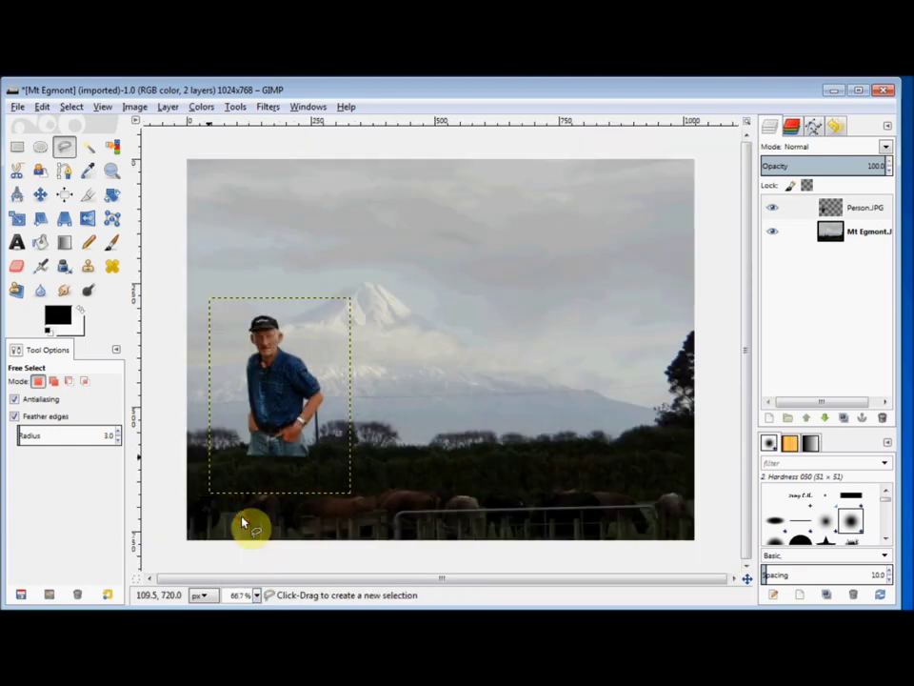
- Move the cut-out man to the landscape's lower right corner and scale his layer up proportionally to about 405 × 562 pixels
{"action": "left_click", "coordinate": [40, 196]}
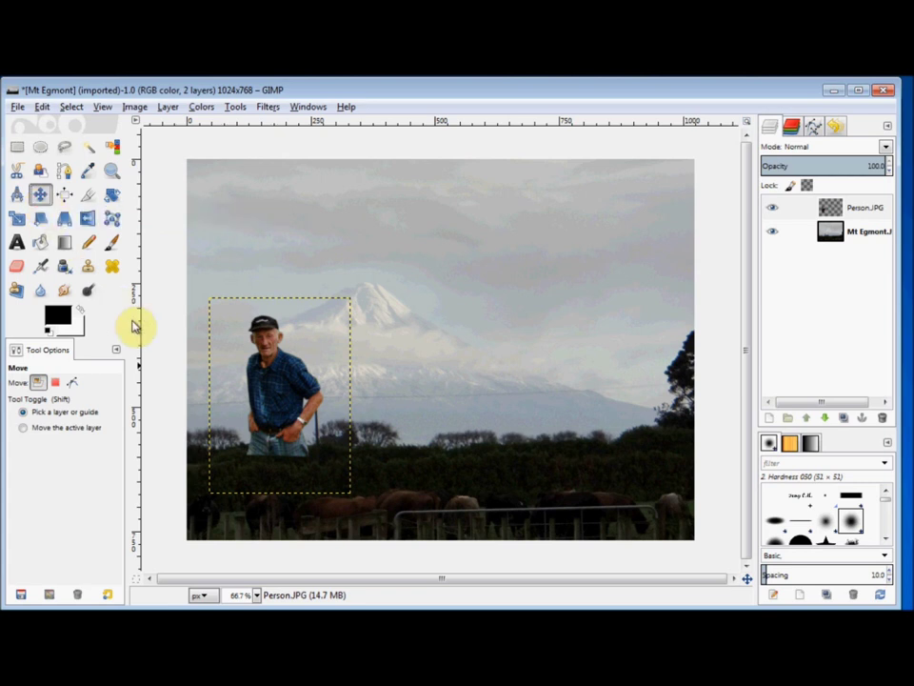
{"action": "left_click_drag", "start_coordinate": [273, 410], "coordinate": [607, 508]}
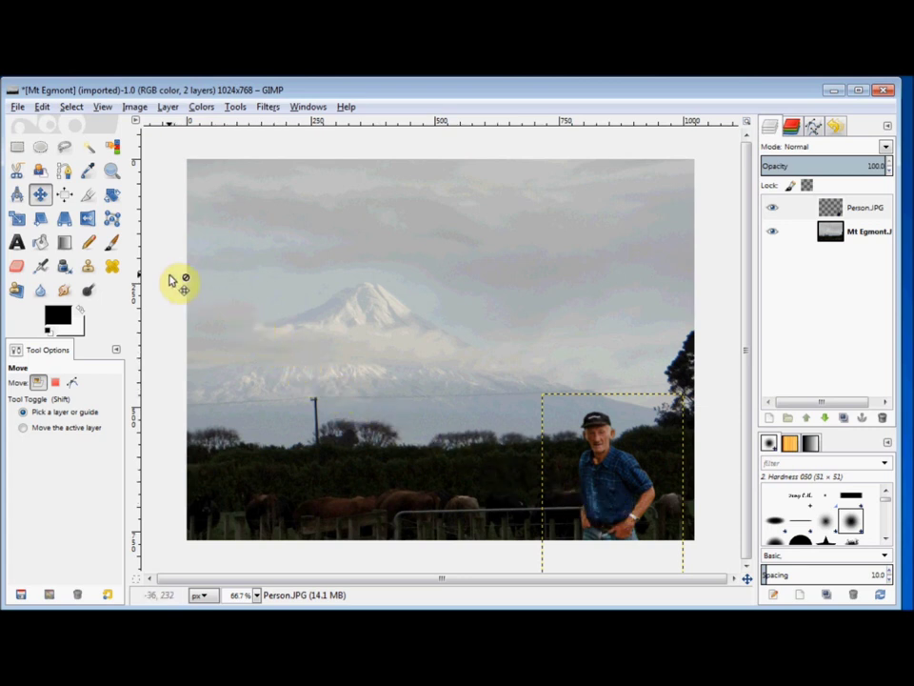
{"action": "left_click", "coordinate": [19, 224]}
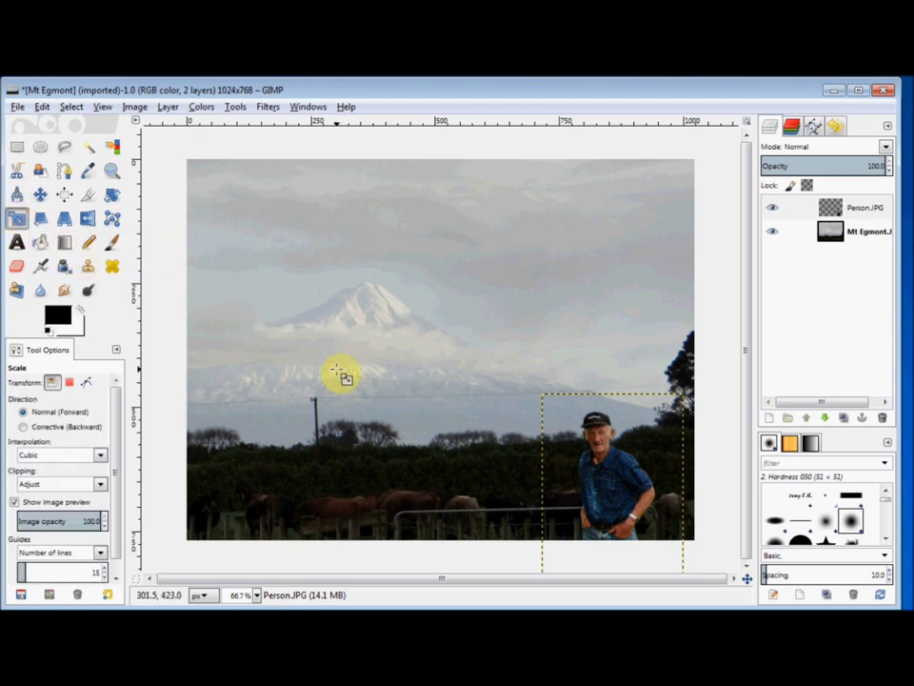
{"action": "left_click", "coordinate": [605, 494]}
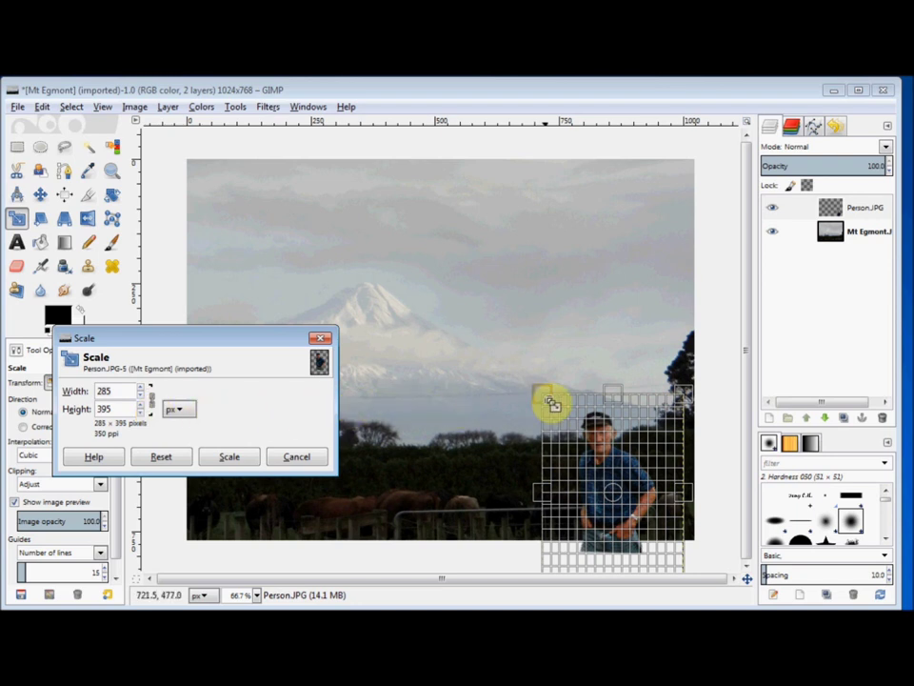
{"action": "left_click", "coordinate": [552, 403]}
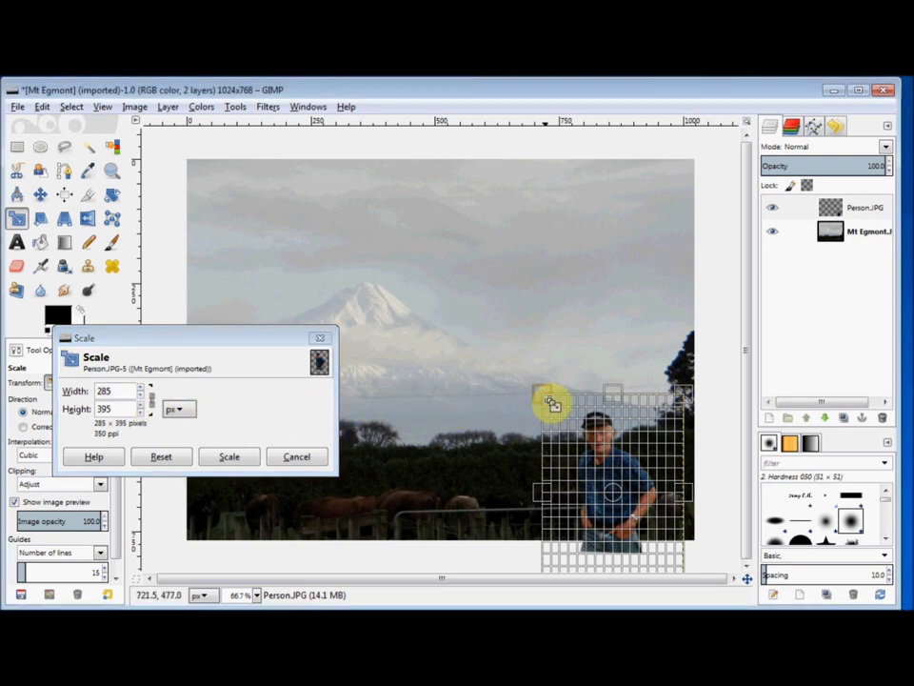
{"action": "mouse_move", "coordinate": [552, 404]}
{"action": "left_mouse_down"}
{"action": "mouse_move", "coordinate": [505, 349]}
{"action": "mouse_move", "coordinate": [465, 326]}
{"action": "left_mouse_up"}
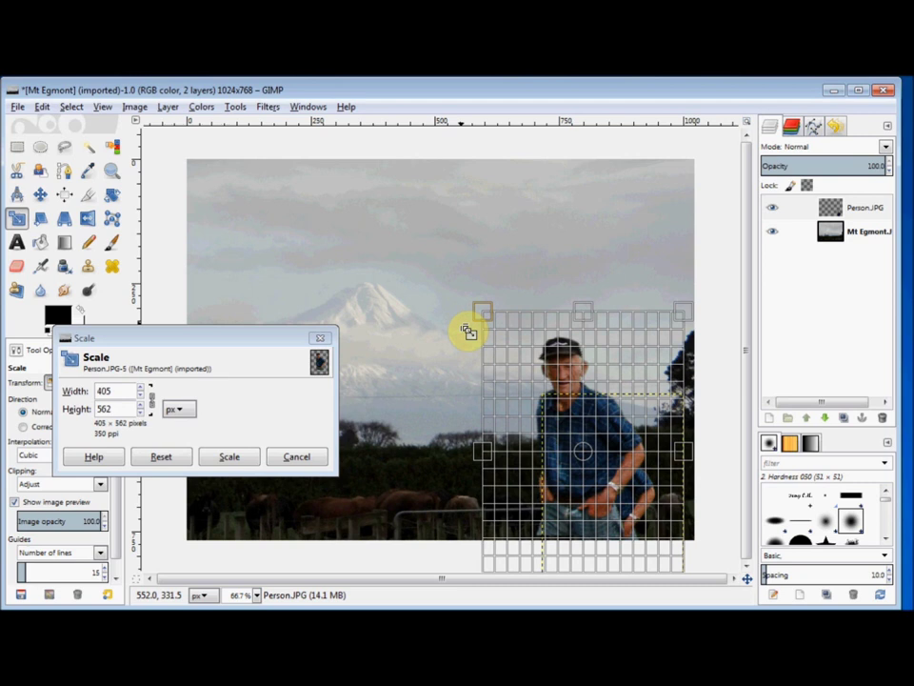
{"action": "left_click", "coordinate": [229, 458]}
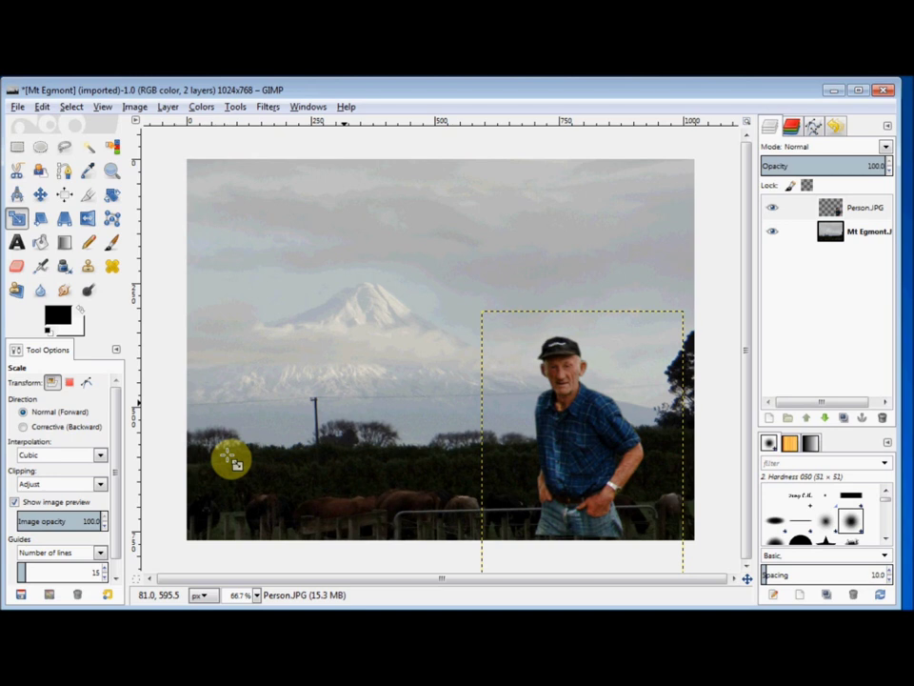
- Shift the enlarged man slightly right and down, undo that move, and reposition him with his thighs cut off by the image's lower edge
{"action": "left_click", "coordinate": [40, 195]}
{"action": "left_click_drag", "start_coordinate": [576, 451], "coordinate": [598, 464]}
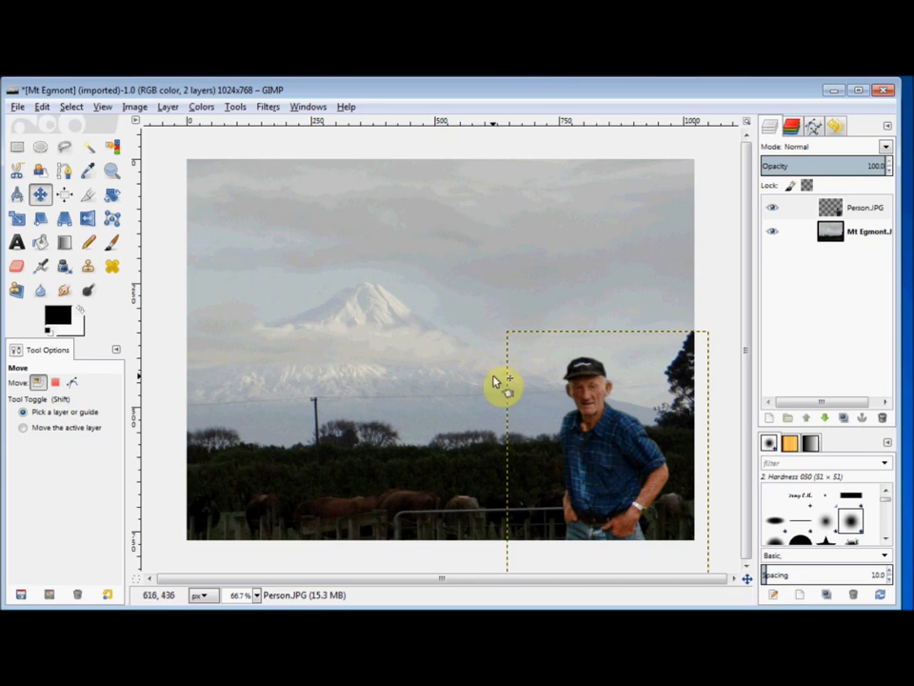
{"action": "left_click", "coordinate": [42, 107]}
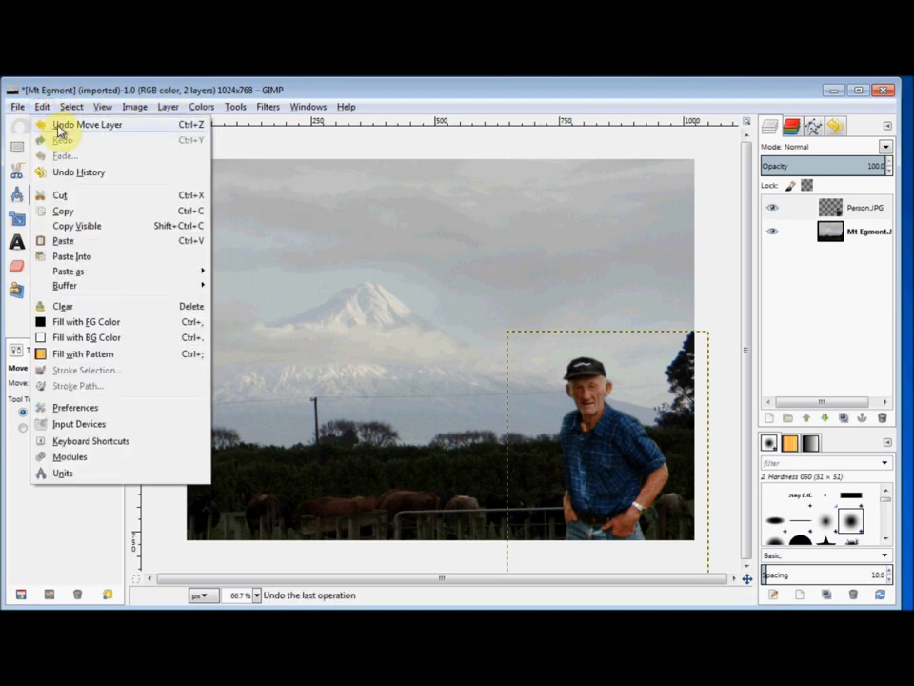
{"action": "left_click", "coordinate": [59, 125]}
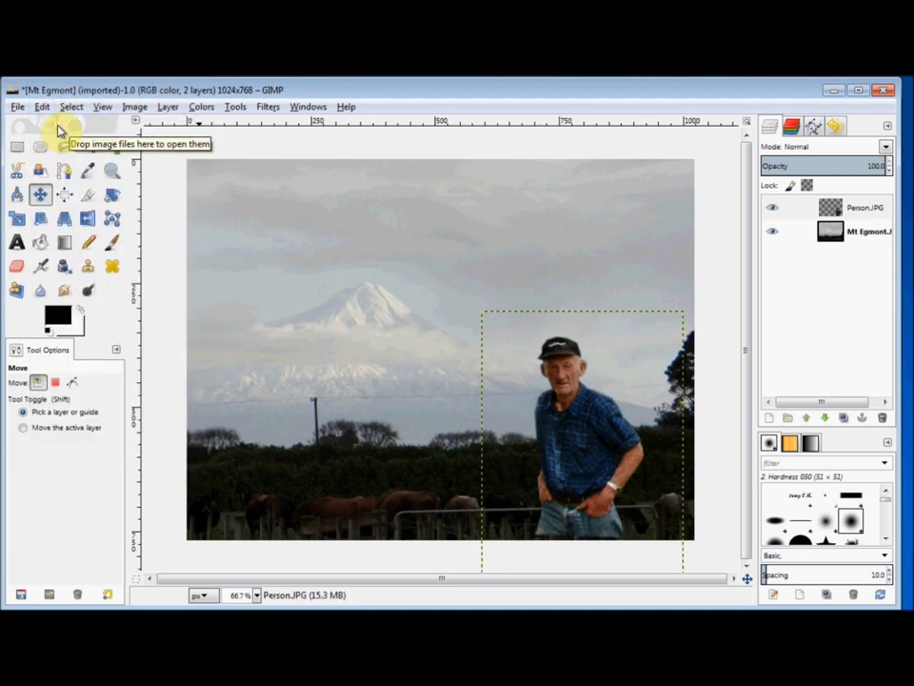
{"action": "left_click_drag", "start_coordinate": [574, 458], "coordinate": [592, 468]}
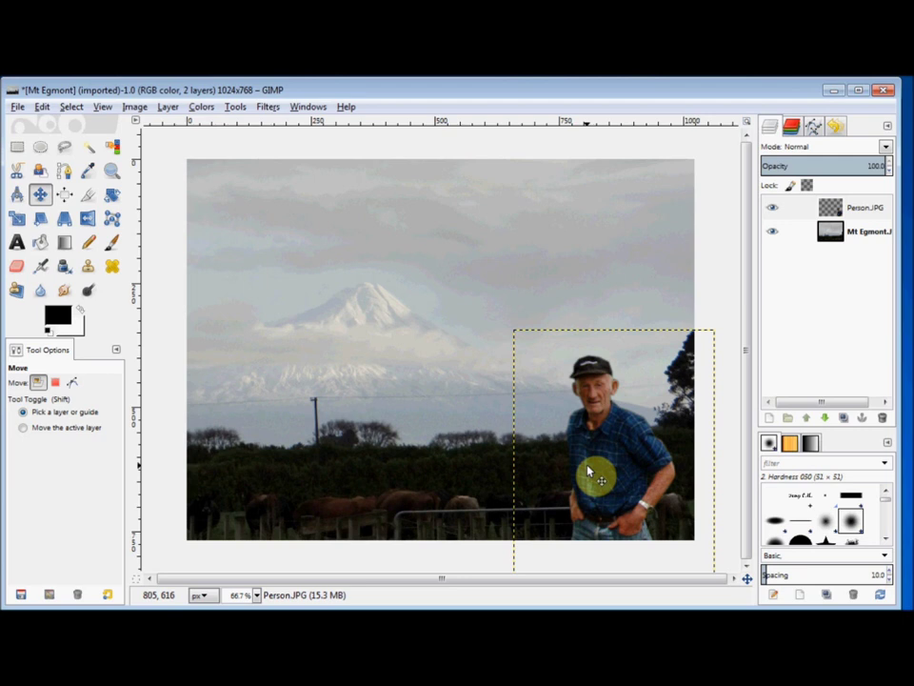
- Hide the dashed layer boundary around the man
{"action": "left_click", "coordinate": [103, 111]}
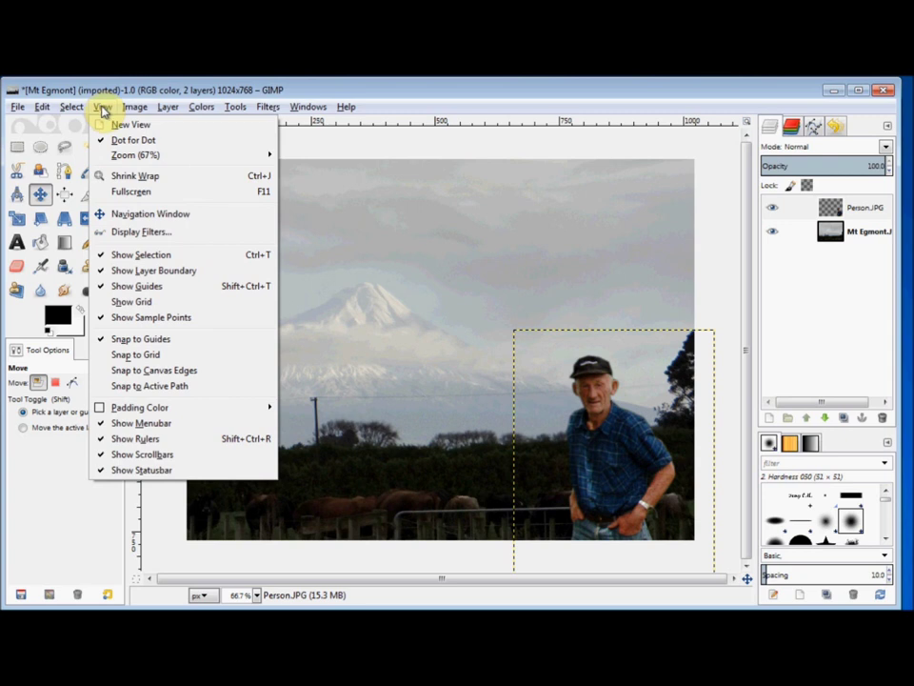
{"action": "left_click", "coordinate": [122, 275]}
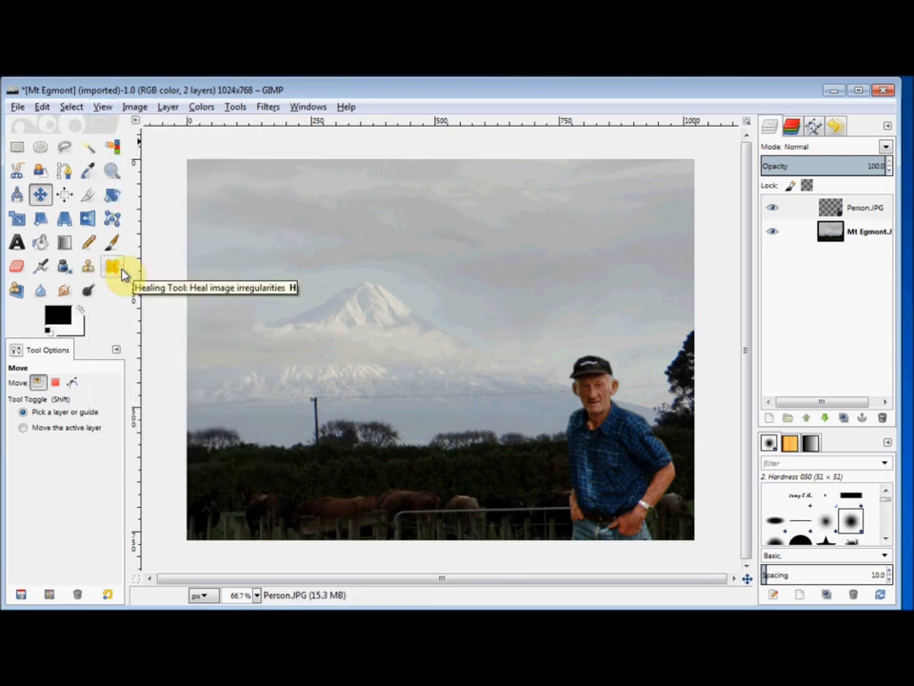